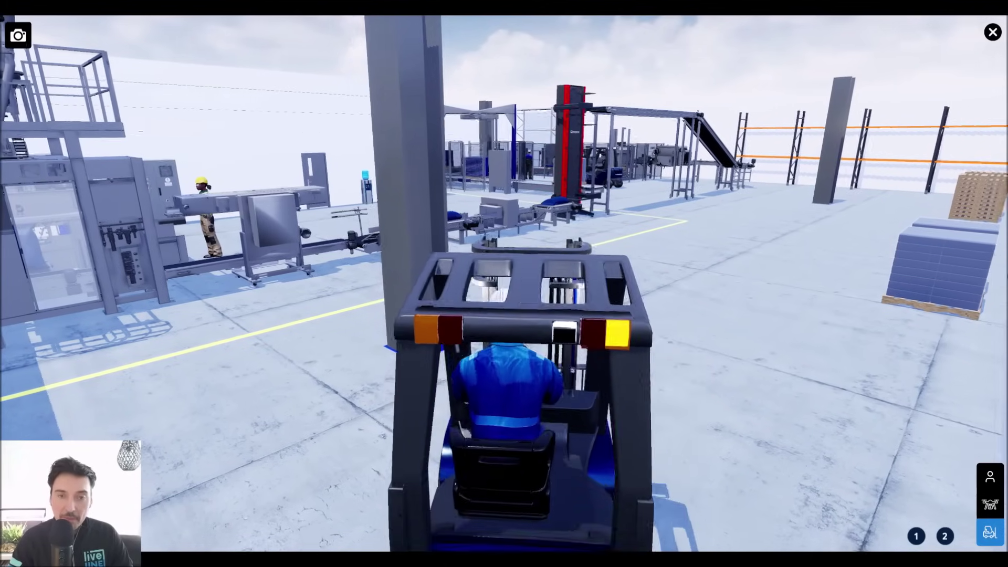
Tour the 3D production line by driving the forklift, then walking through it as the worker avatar.
{"action": "key", "text": "w"}
{"action": "key", "text": "d"}
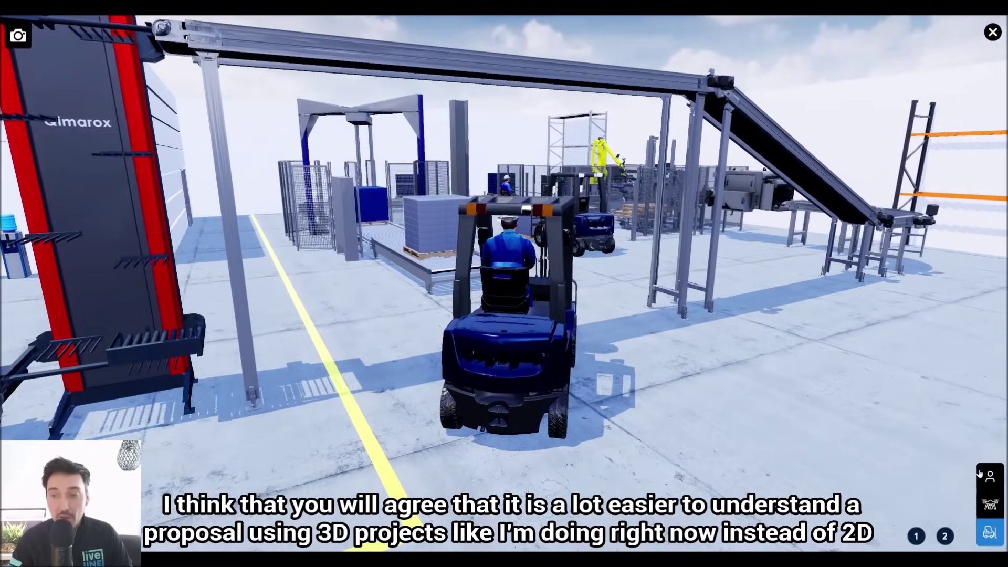
{"action": "left_click", "coordinate": [981, 475]}
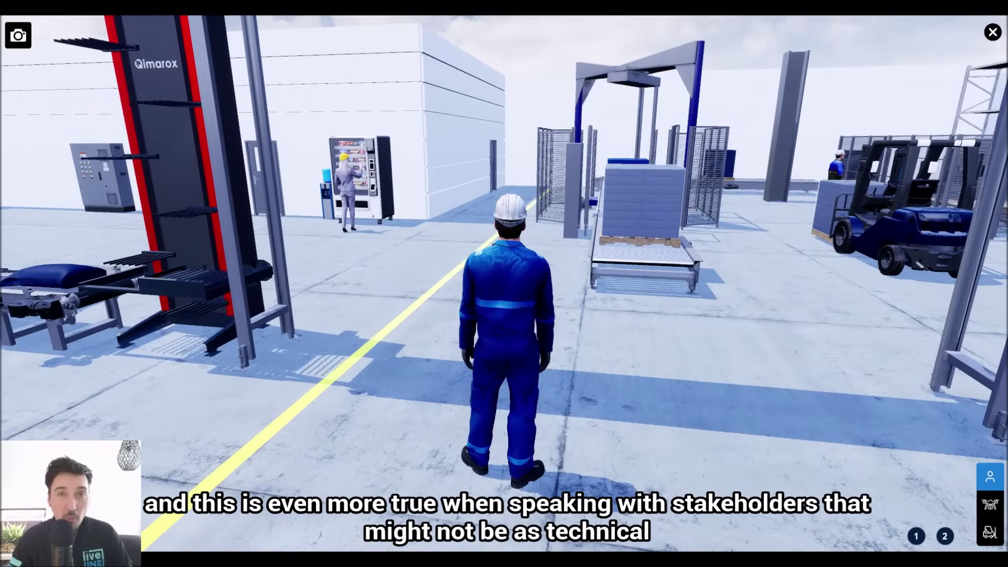
{"action": "key", "text": "w"}
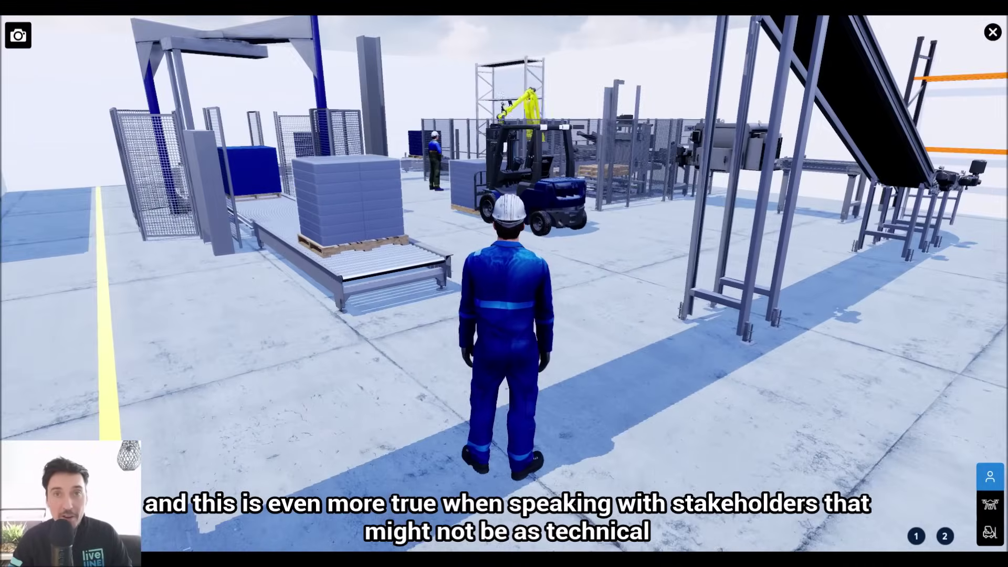
{"action": "key", "text": "w"}
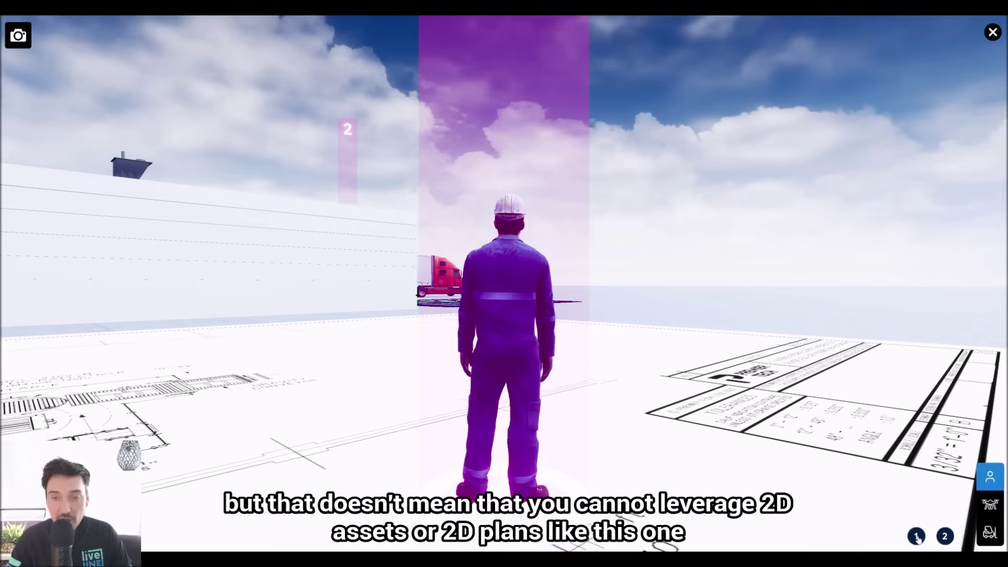
Jump to viewpoint 1 and walk across the 2D plan to examine its equipment layout.
{"action": "left_click", "coordinate": [918, 537]}
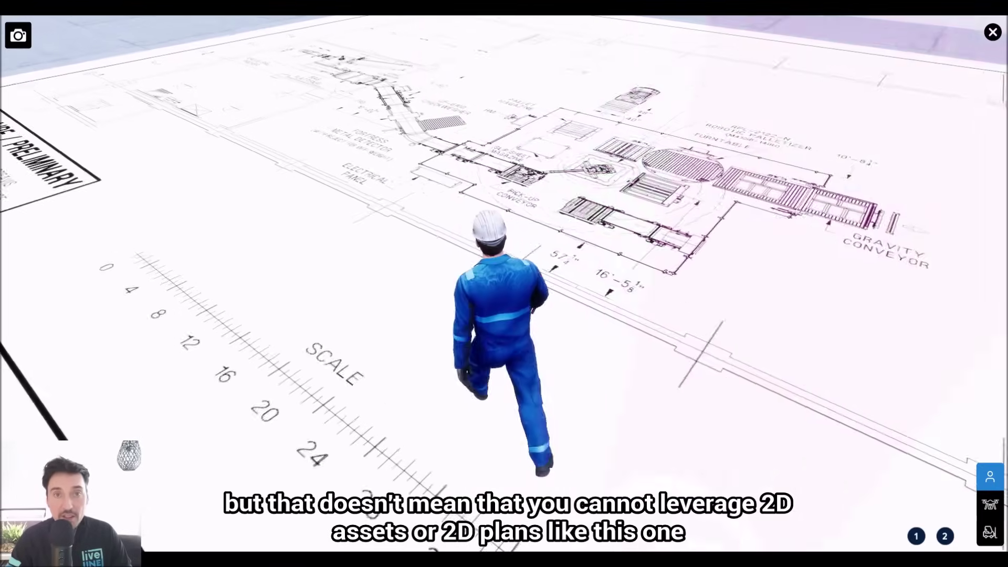
{"action": "key", "text": "w"}
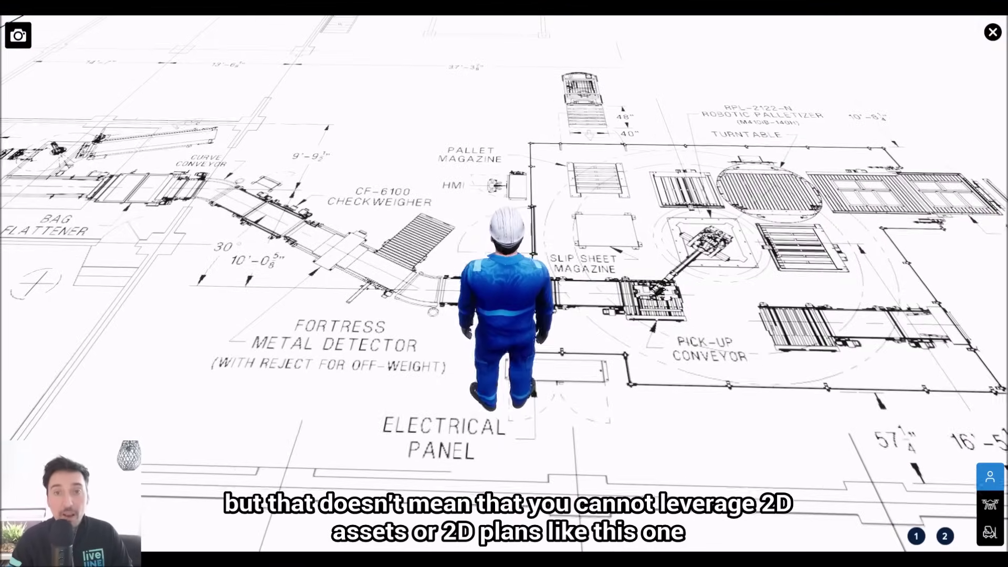
{"action": "key", "text": "s"}
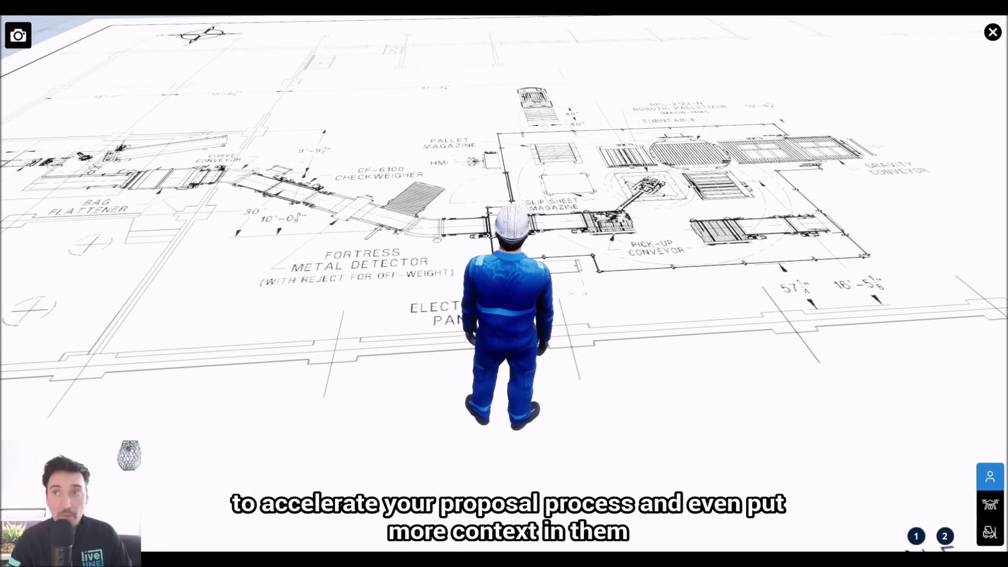
Leave the walkthrough for edit mode and select the imported Phase2.png plan.
{"action": "left_click", "coordinate": [993, 33]}
{"action": "scroll", "coordinate": [752, 335], "scroll_direction": "up", "scroll_amount": 2}
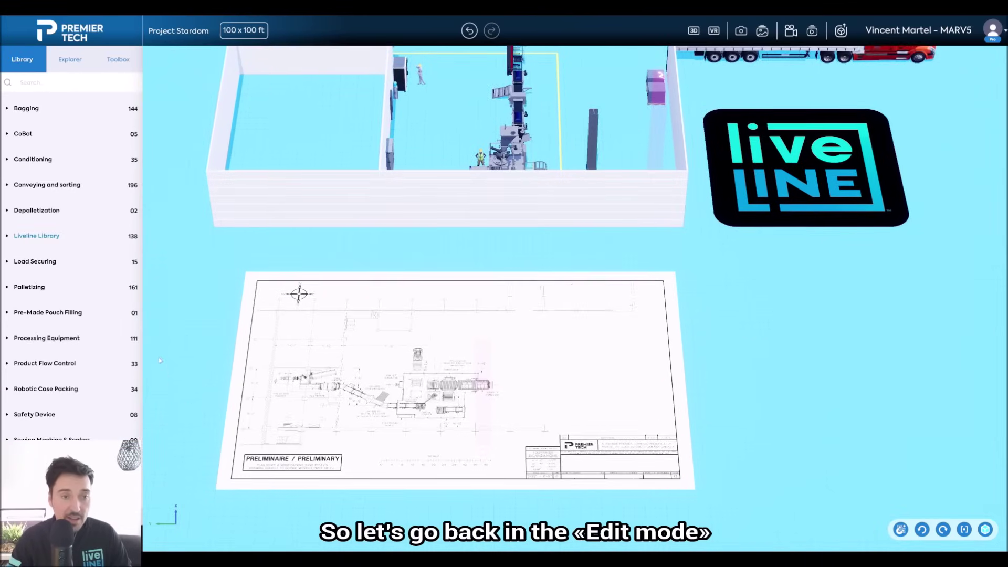
{"action": "middle_click_drag", "start_coordinate": [525, 394], "coordinate": [542, 321]}
{"action": "scroll", "coordinate": [543, 321], "scroll_direction": "up", "scroll_amount": 1}
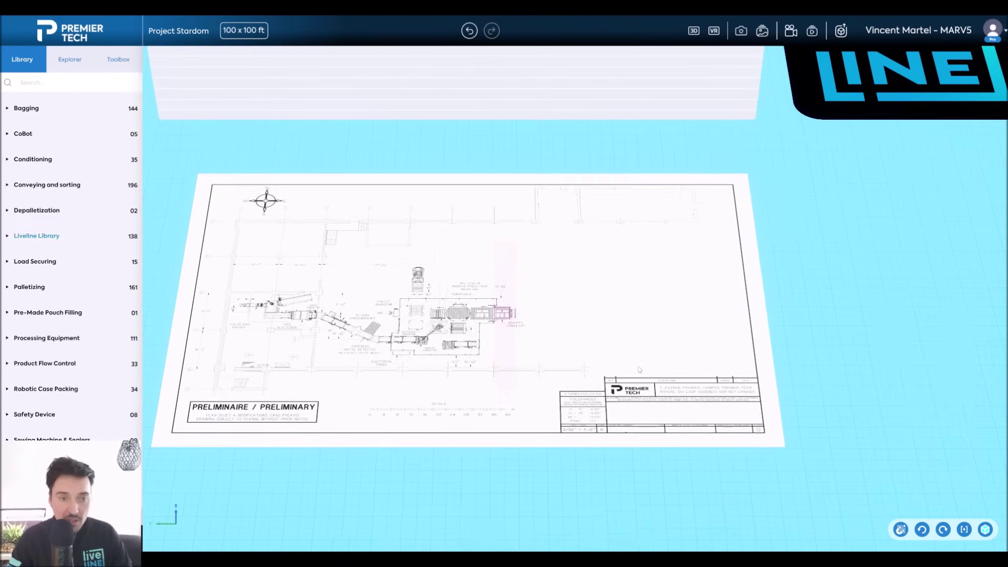
{"action": "left_click", "coordinate": [619, 362]}
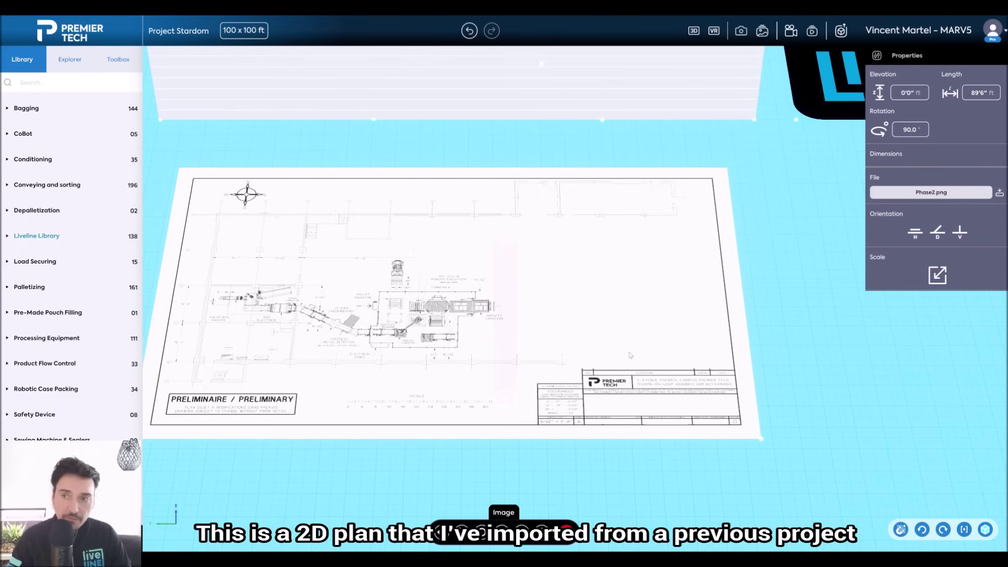
Rescale the plan by defining the span from 0 to 8 on its scale bar as 8 feet.
{"action": "scroll", "coordinate": [364, 405], "scroll_direction": "up", "scroll_amount": 5}
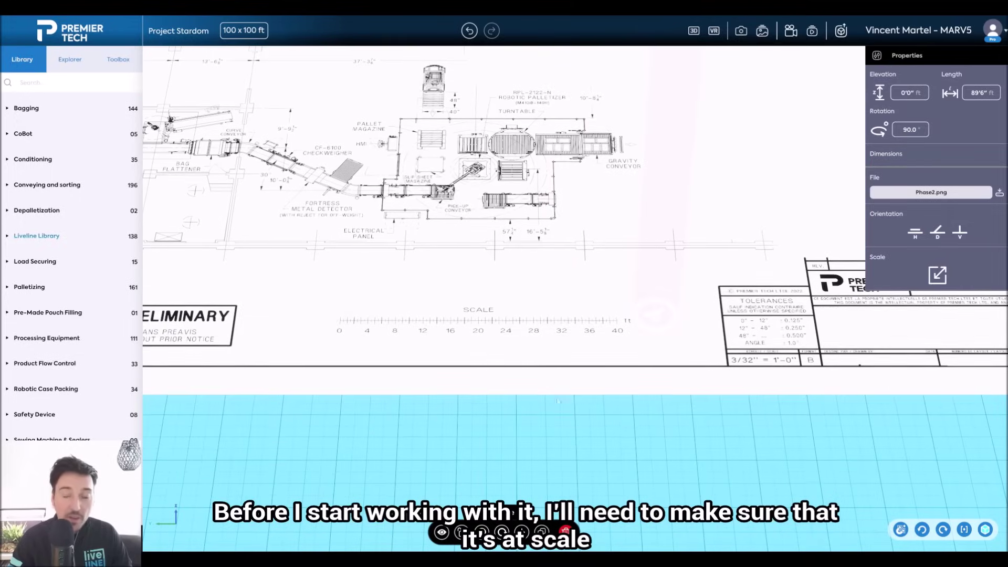
{"action": "left_click", "coordinate": [938, 275]}
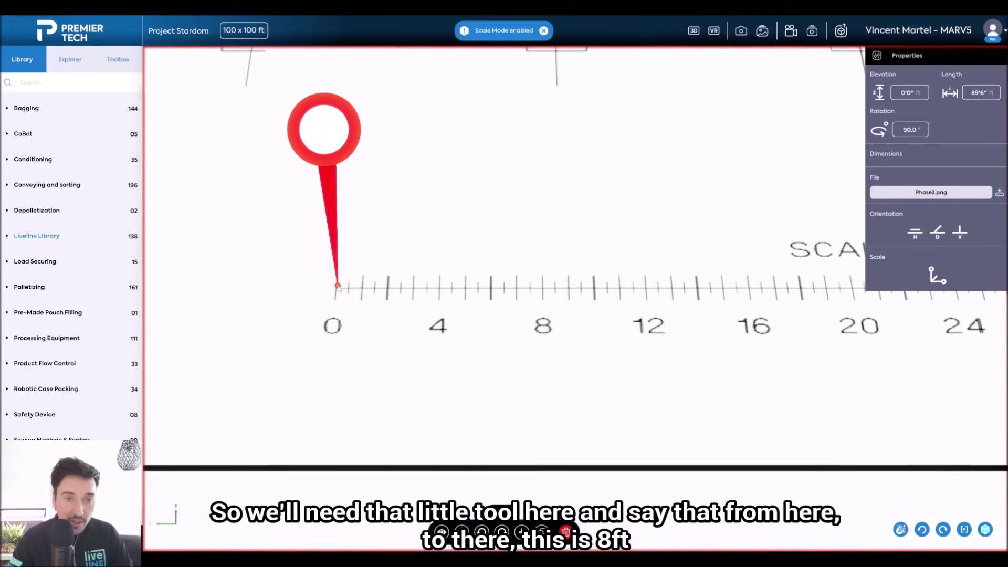
{"action": "left_click", "coordinate": [544, 288]}
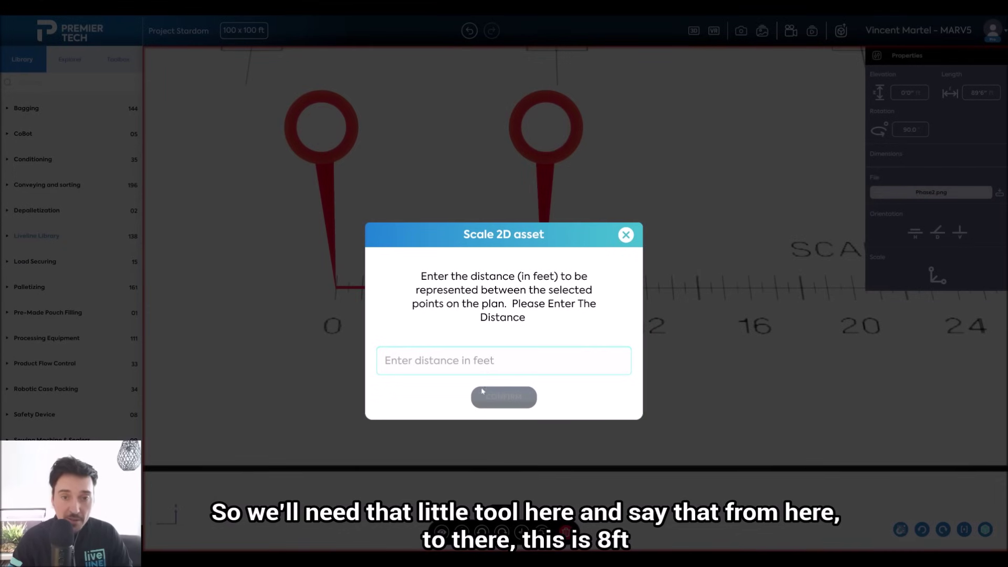
{"action": "type", "text": "8"}
{"action": "left_click", "coordinate": [514, 397]}
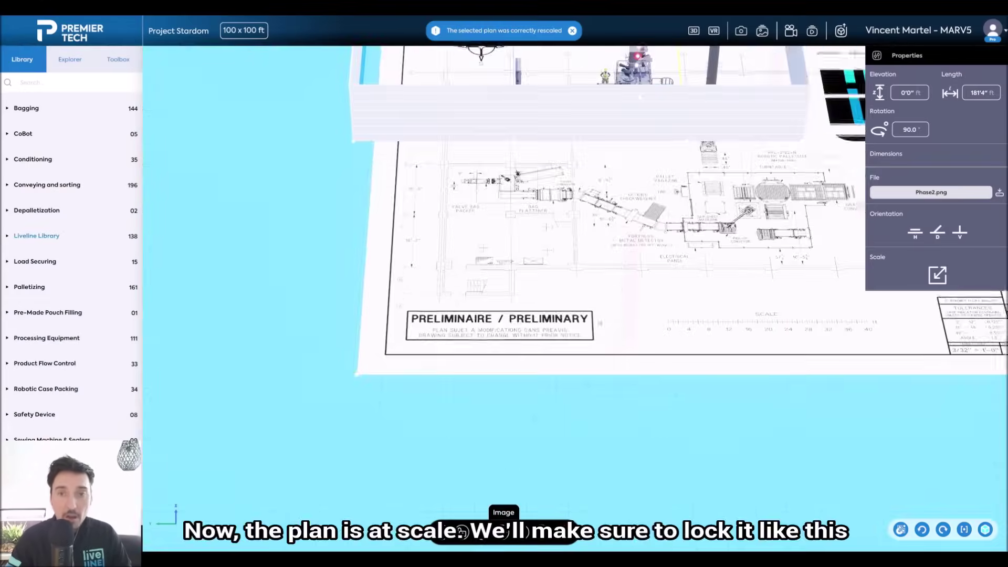
Move the plan clear of the existing building and lock it in place.
{"action": "left_click_drag", "start_coordinate": [636, 205], "coordinate": [506, 363]}
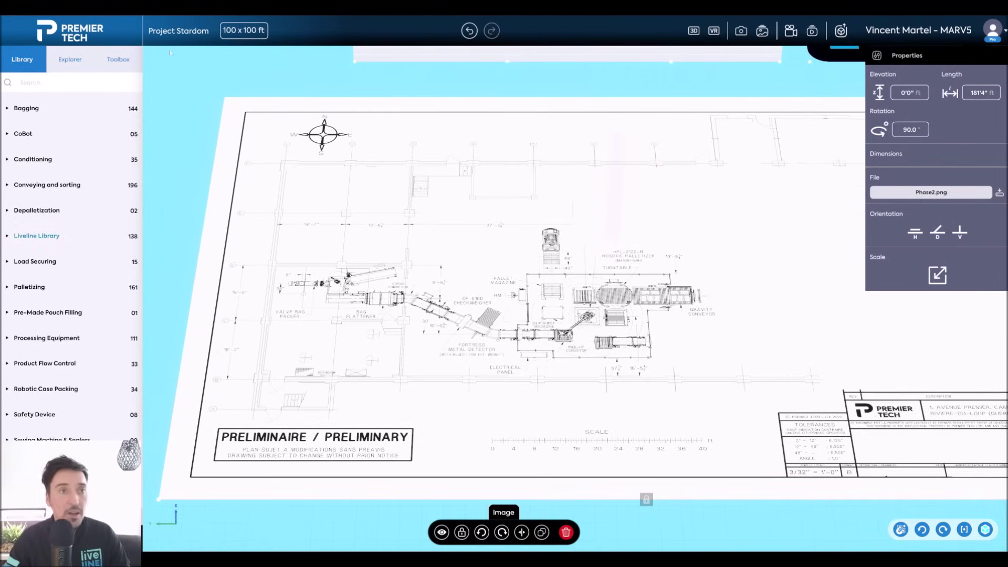
Find the Flexible Wall in the library and place it on the plan along the building's upper wall line.
{"action": "left_click", "coordinate": [65, 80]}
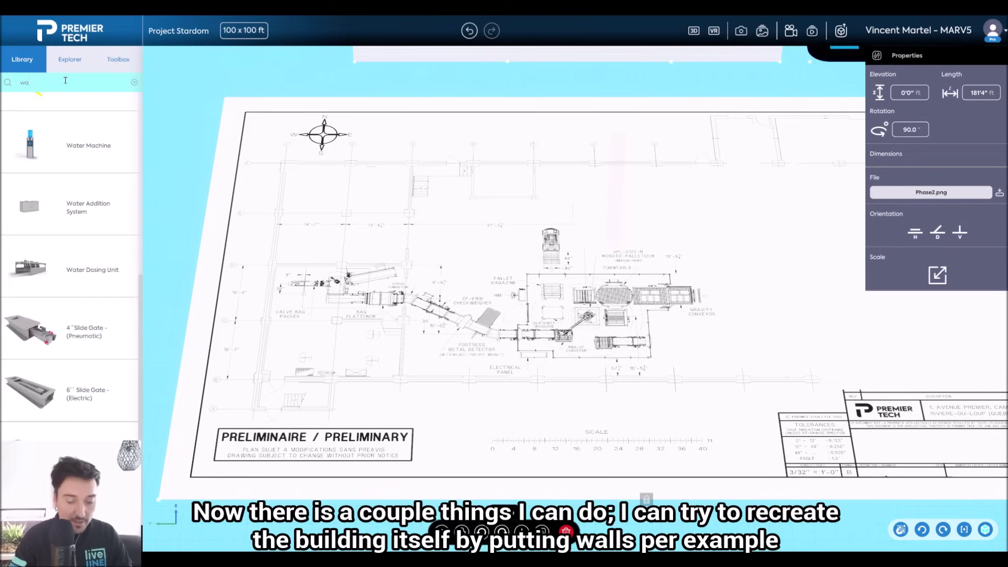
{"action": "left_click_drag", "start_coordinate": [66, 141], "coordinate": [648, 166]}
{"action": "scroll", "coordinate": [651, 165], "scroll_direction": "up", "scroll_amount": 3}
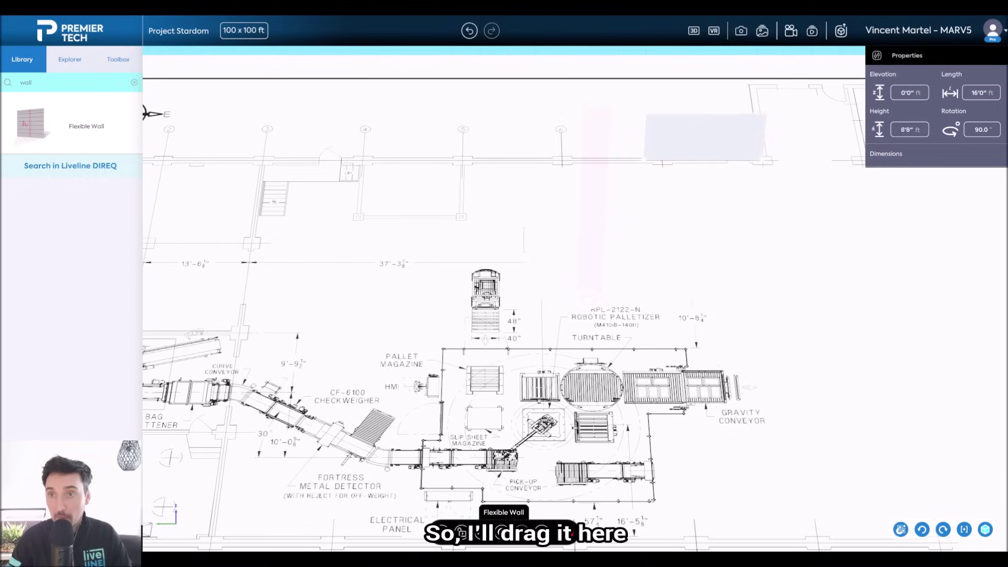
Stretch the flexible walls along the building perimeter, about 72 ft down its west side, and around the stepped lower-left corner.
{"action": "left_click_drag", "start_coordinate": [650, 165], "coordinate": [227, 436]}
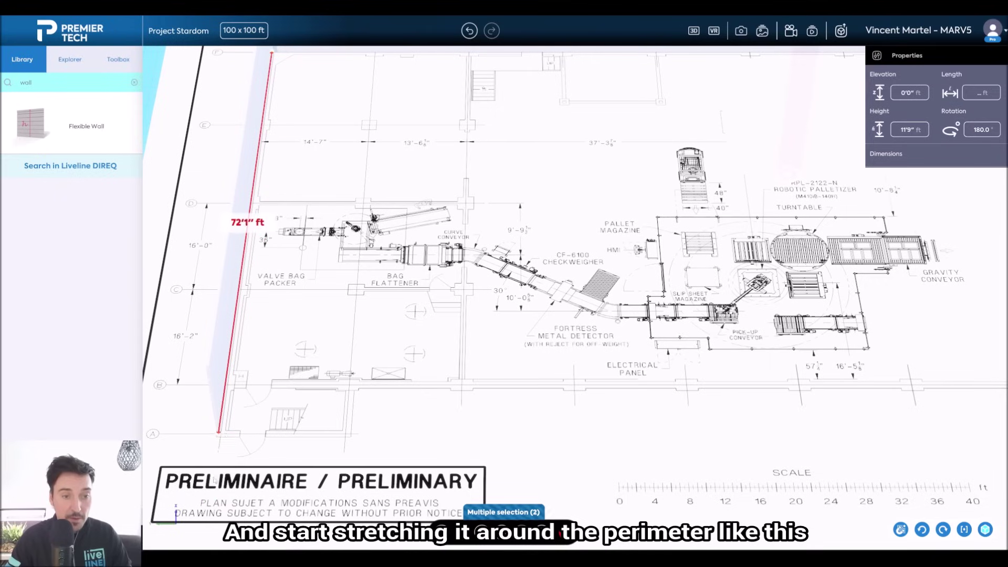
{"action": "left_click", "coordinate": [219, 435]}
{"action": "left_click", "coordinate": [347, 434]}
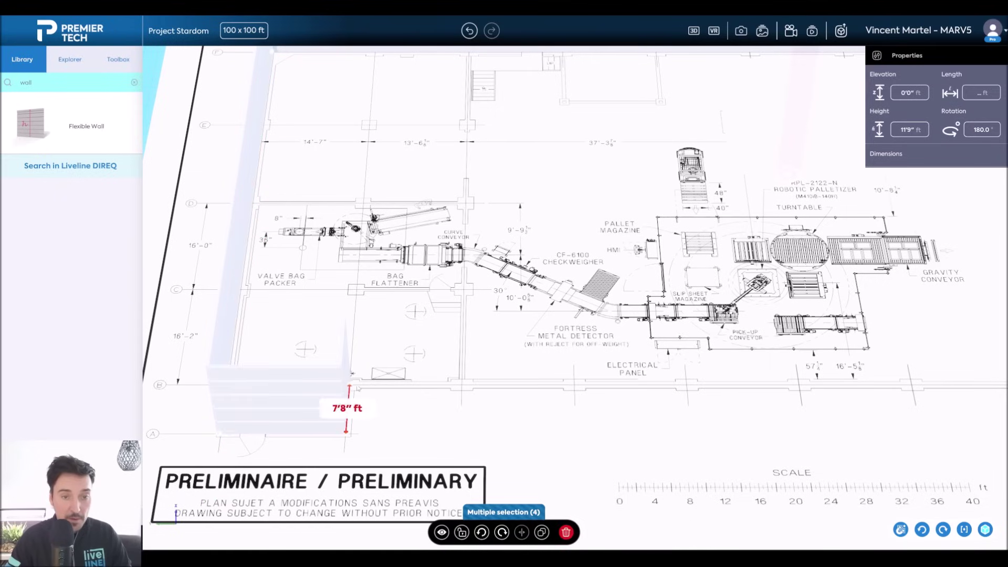
{"action": "left_click_drag", "start_coordinate": [357, 389], "coordinate": [473, 310]}
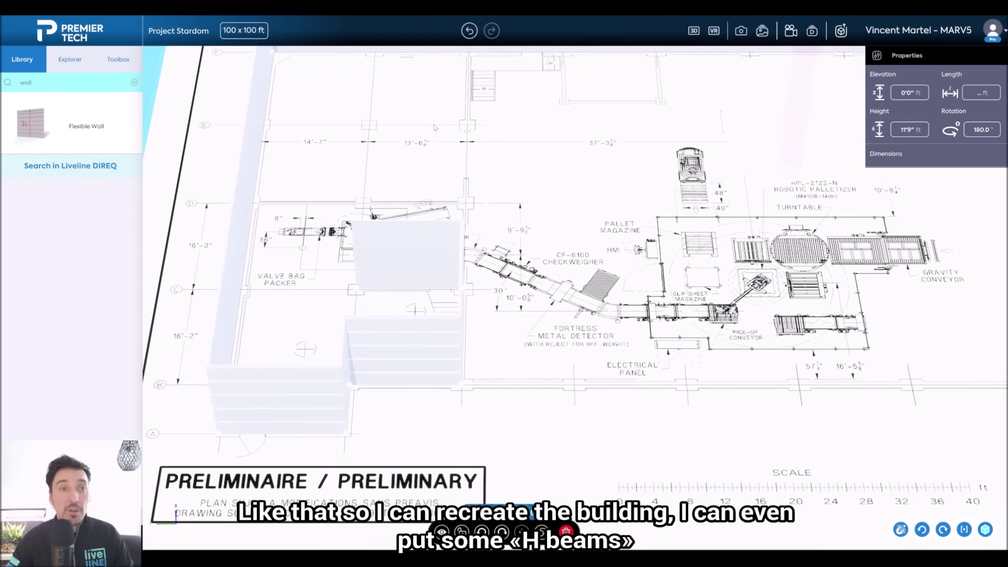
Place an H-Beam 24x24 on the column mark between the 14'-7" and 13'-6" spans and stretch it to 15'9".
{"action": "type", "text": "h-beam"}
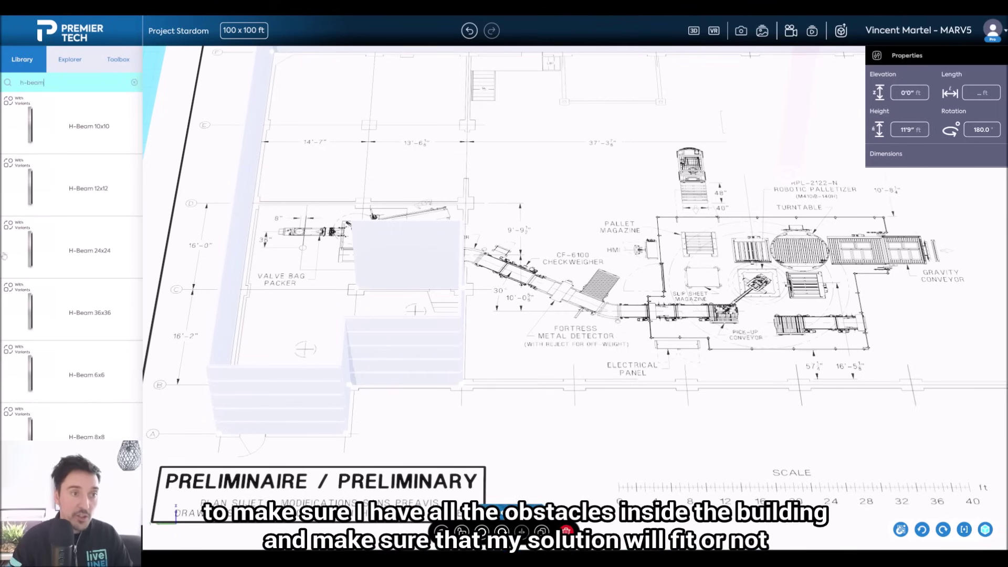
{"action": "left_click_drag", "start_coordinate": [21, 256], "coordinate": [377, 118]}
{"action": "scroll", "coordinate": [385, 122], "scroll_direction": "up", "scroll_amount": 3}
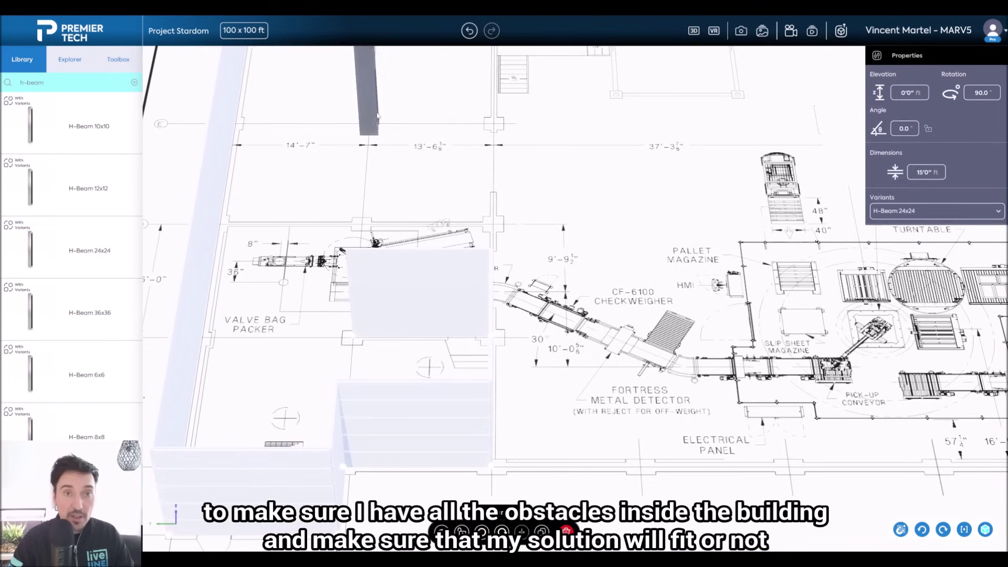
{"action": "scroll", "coordinate": [379, 112], "scroll_direction": "down", "scroll_amount": 5}
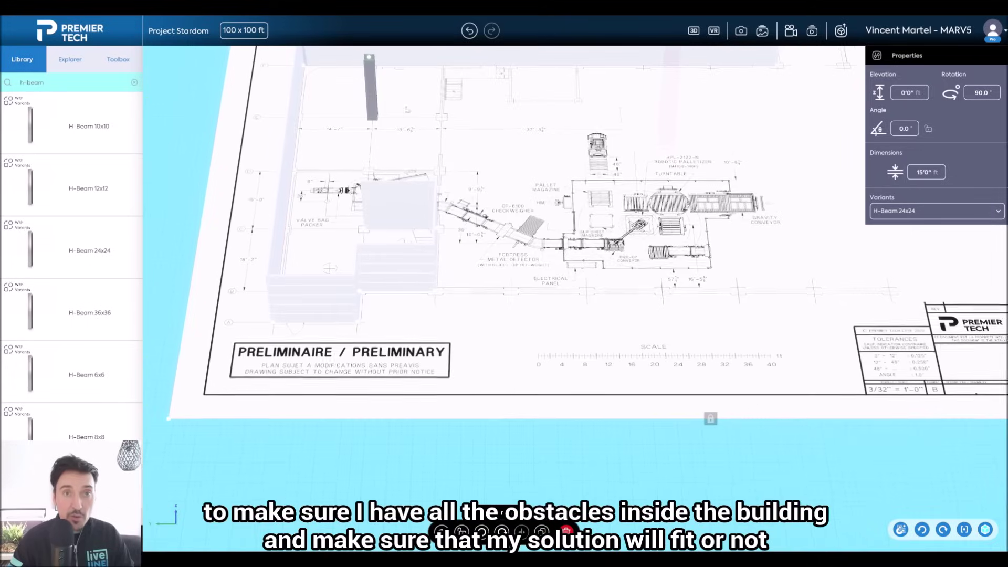
{"action": "middle_click_drag", "start_coordinate": [410, 111], "coordinate": [415, 229]}
{"action": "scroll", "coordinate": [463, 226], "scroll_direction": "up", "scroll_amount": 4}
{"action": "left_click_drag", "start_coordinate": [284, 107], "coordinate": [282, 98]}
Add two copies of the H-beam, one on the adjacent column mark to the right and one on the mark below it.
{"action": "key", "text": "ctrl+v"}
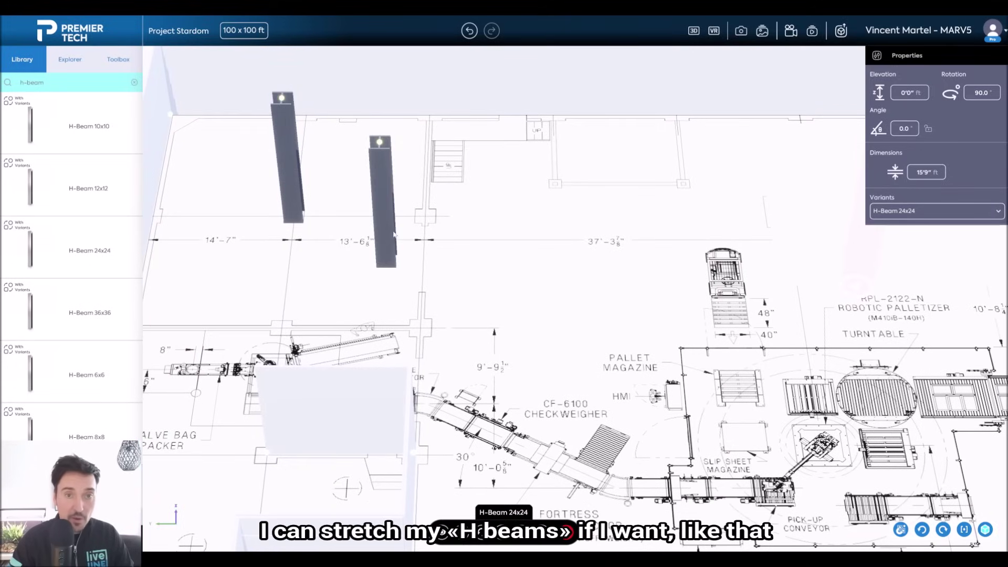
{"action": "left_click_drag", "start_coordinate": [379, 224], "coordinate": [428, 199]}
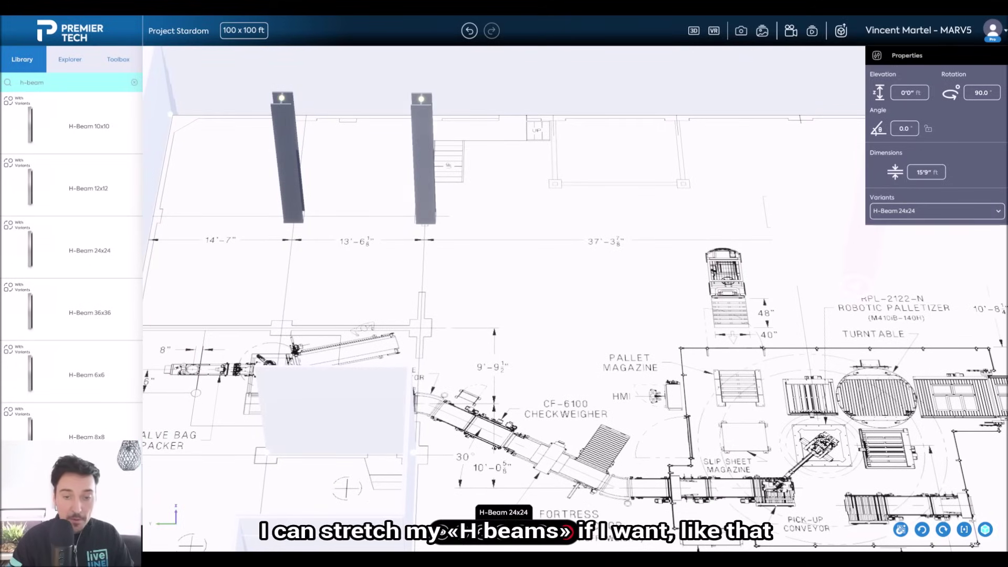
{"action": "key", "text": "ctrl+v"}
{"action": "left_click_drag", "start_coordinate": [523, 245], "coordinate": [423, 304]}
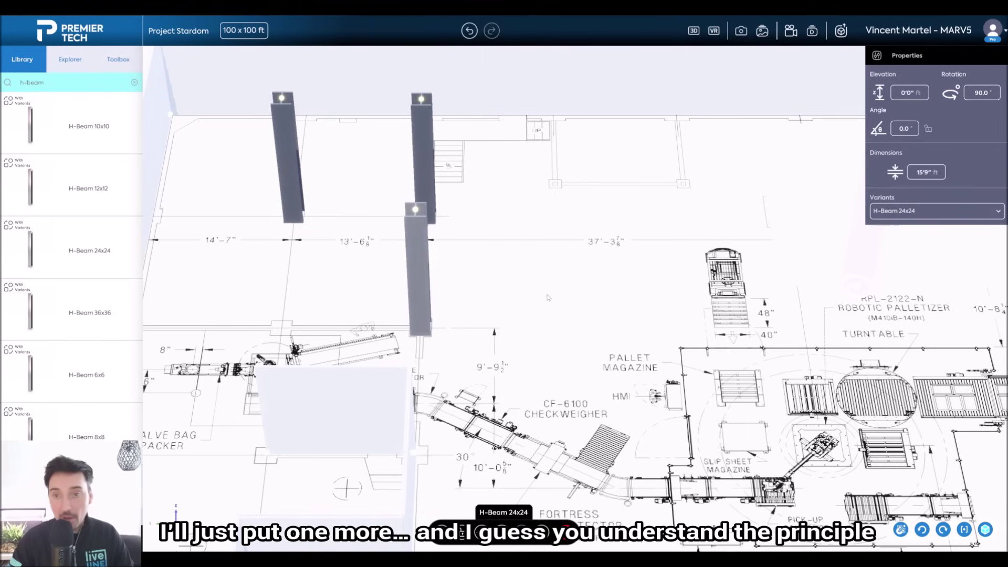
Search the library for "turn" and place the CP-8015 Turntable over the turntable drawn on the plan.
{"action": "middle_click_drag", "start_coordinate": [614, 309], "coordinate": [530, 294]}
{"action": "right_click_drag", "start_coordinate": [529, 294], "coordinate": [309, 206]}
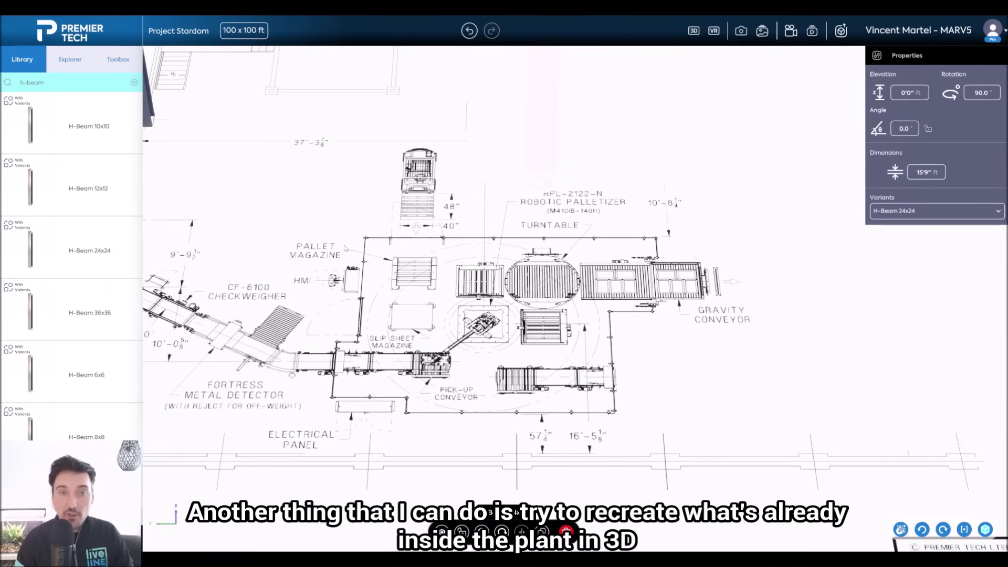
{"action": "left_click", "coordinate": [134, 82]}
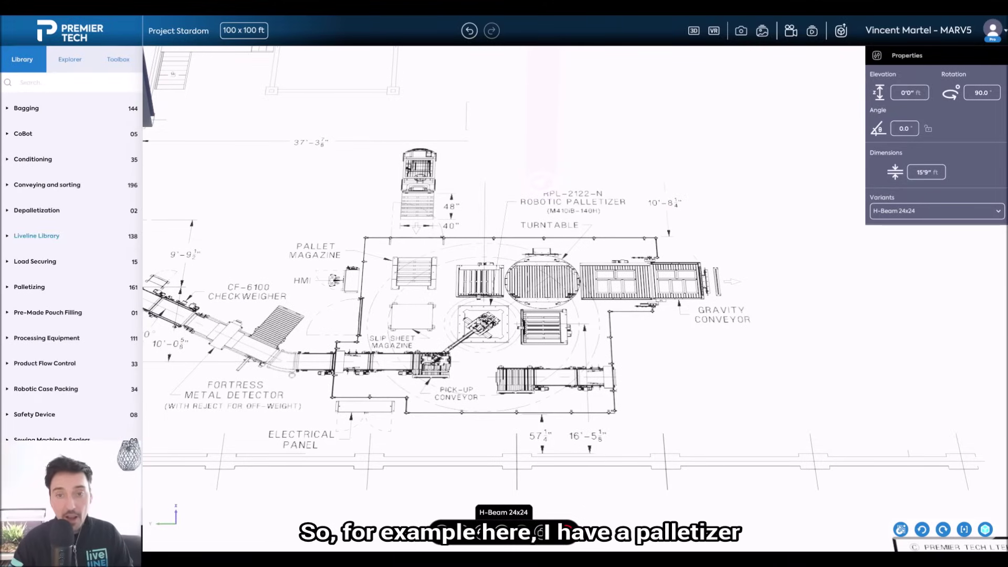
{"action": "left_click", "coordinate": [60, 83]}
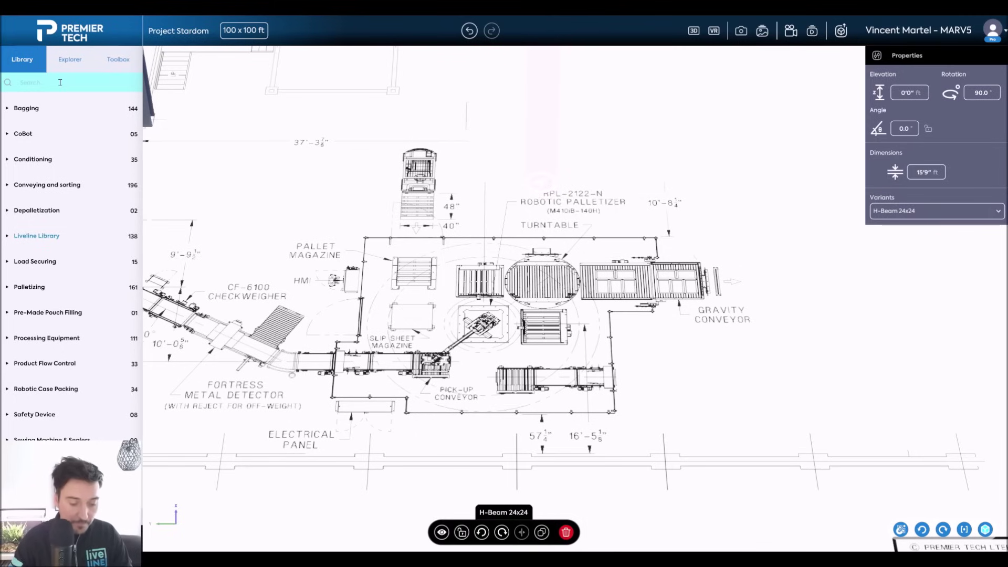
{"action": "type", "text": "turn"}
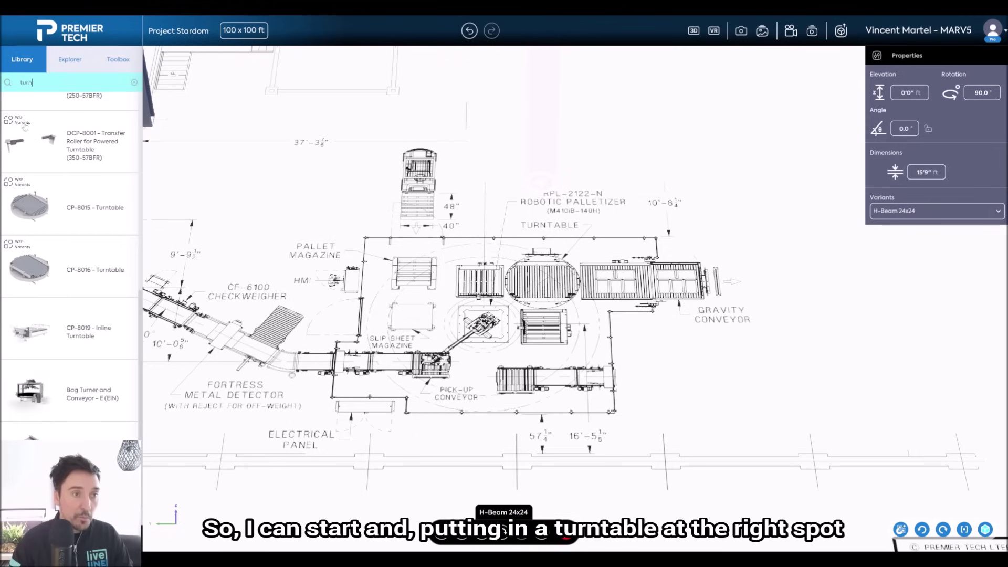
{"action": "left_click_drag", "start_coordinate": [29, 207], "coordinate": [544, 286]}
Search the library for "robot" and place the RPLO-0114-N Robot Sub-Base - 50" over the palletizing robot's position on the plan.
{"action": "double_click", "coordinate": [63, 84]}
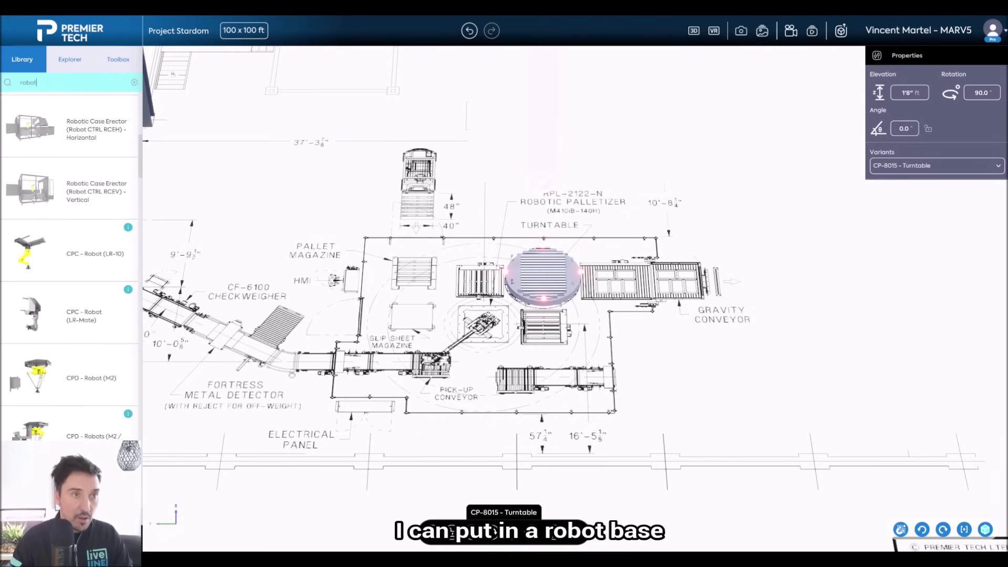
{"action": "scroll", "coordinate": [138, 142], "scroll_direction": "down", "scroll_amount": 2}
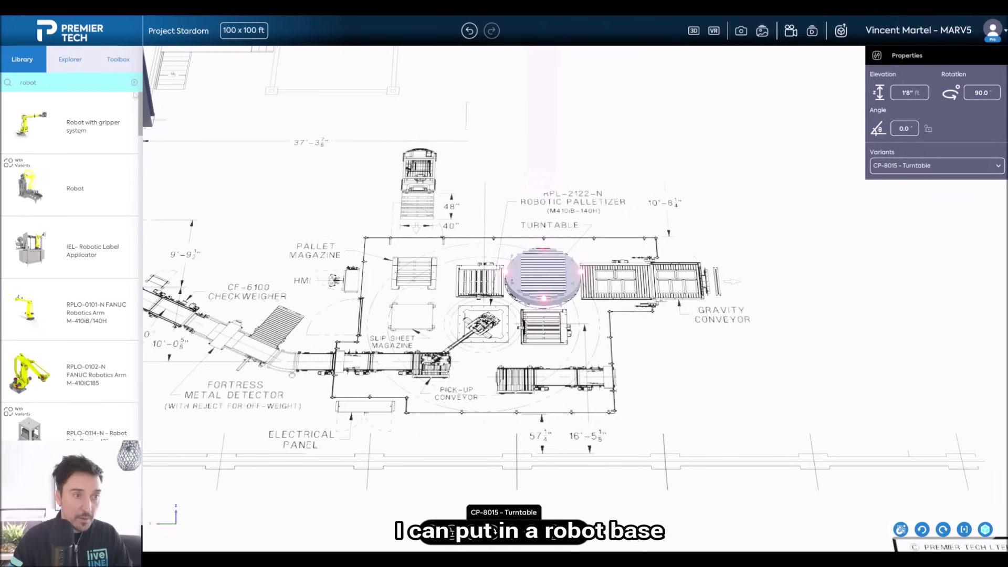
{"action": "left_click_drag", "start_coordinate": [70, 243], "coordinate": [481, 326]}
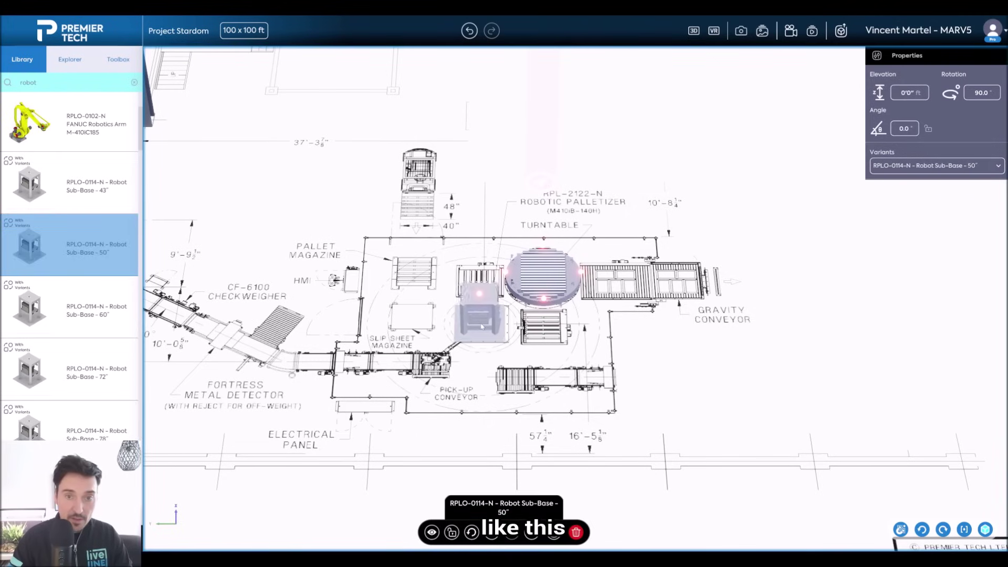
Mount the RPLO-0101-N FANUC Robotics Arm M-410iB/140H on top of the robot sub-base and toggle its 3D overlay.
{"action": "scroll", "coordinate": [70, 236], "scroll_direction": "up", "scroll_amount": 3}
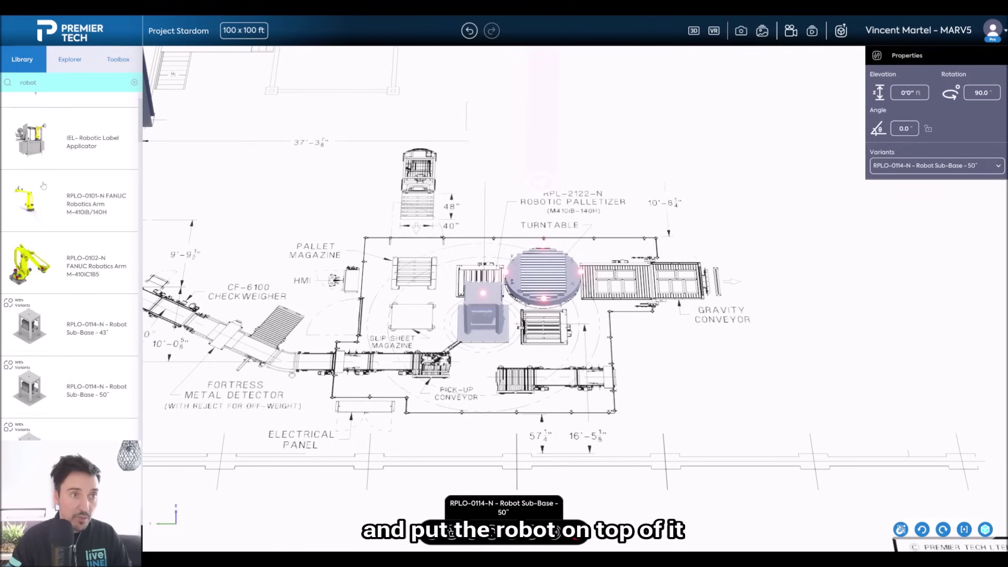
{"action": "left_click_drag", "start_coordinate": [70, 202], "coordinate": [463, 326]}
{"action": "left_click", "coordinate": [884, 174]}
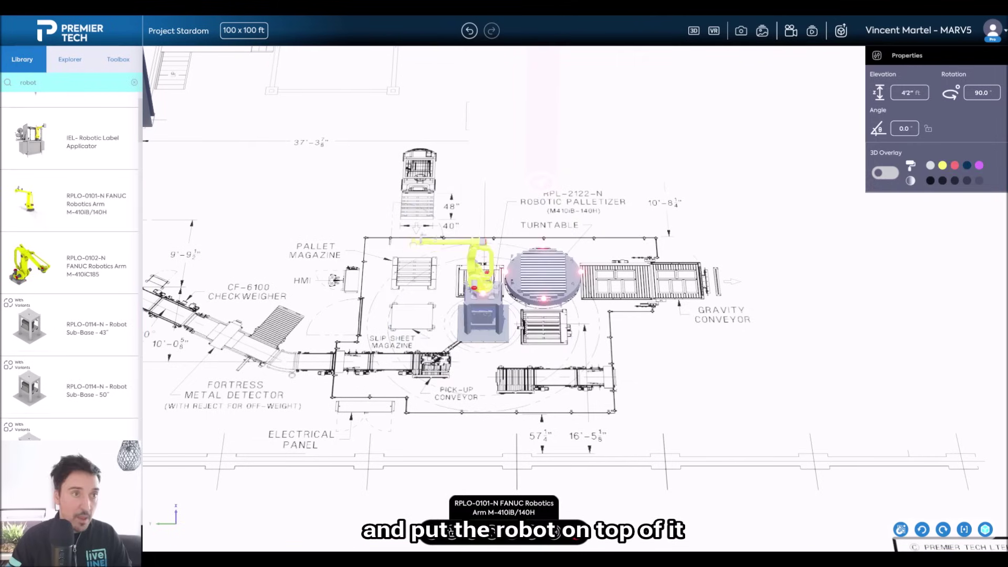
Search the library for "gripper" and mount the Lateral Gripper - Single Pick on the end of the robot arm.
{"action": "type", "text": "gripp"}
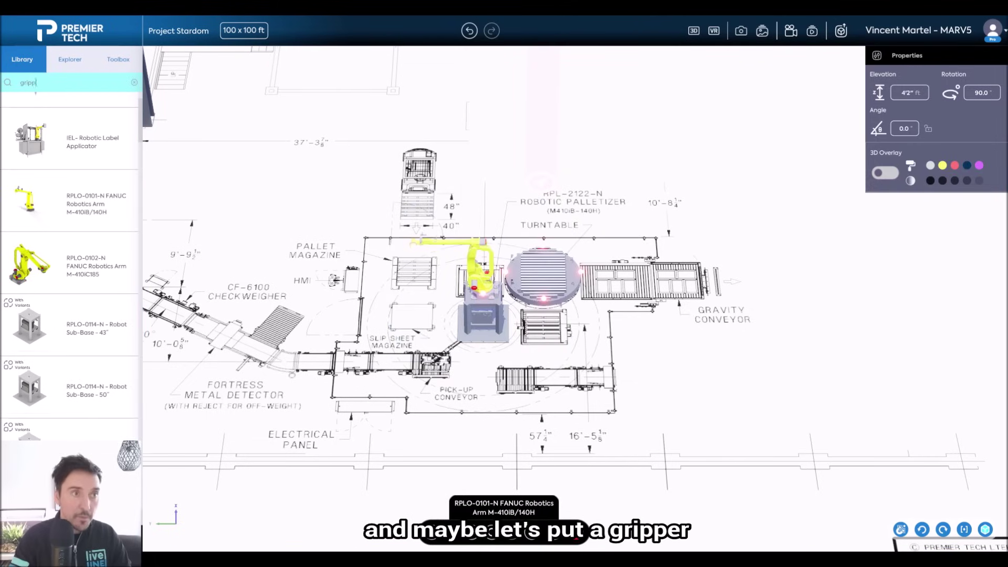
{"action": "type", "text": "er"}
{"action": "left_click_drag", "start_coordinate": [37, 168], "coordinate": [411, 326]}
Search the library for "fence" and run Fence - 2200mm panels along the left and upper boundary lines of the palletizing cell.
{"action": "type", "text": "fen"}
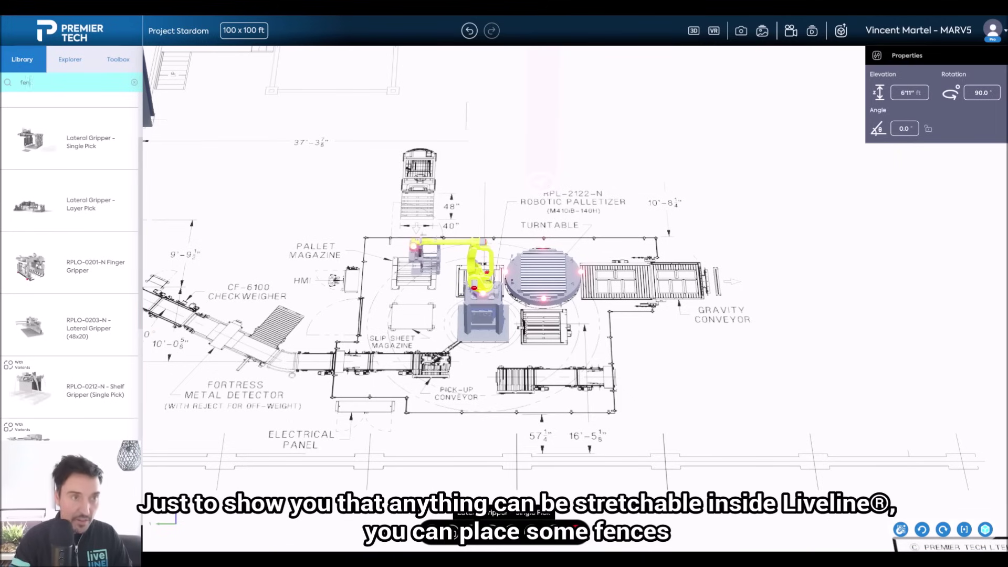
{"action": "type", "text": "ce"}
{"action": "left_click_drag", "start_coordinate": [33, 226], "coordinate": [368, 243]}
{"action": "left_click", "coordinate": [367, 239]}
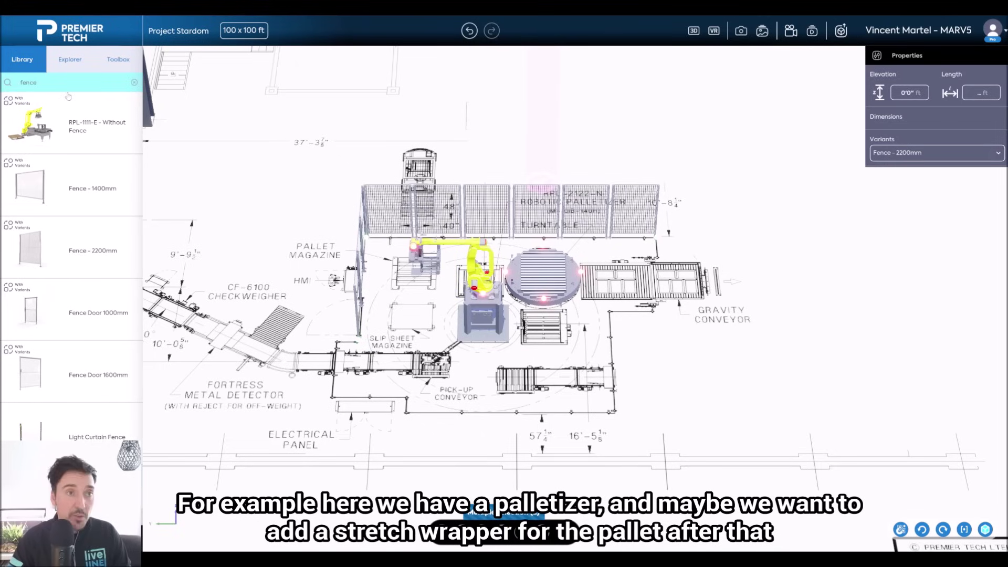
Search the library for "cp-2", place the CP-2201 - CDLR (250-49) conveyor at the drawn gravity conveyor's outer end, and stretch it to 18'3".
{"action": "left_click_drag", "start_coordinate": [66, 82], "coordinate": [3, 82]}
{"action": "type", "text": "cp"}
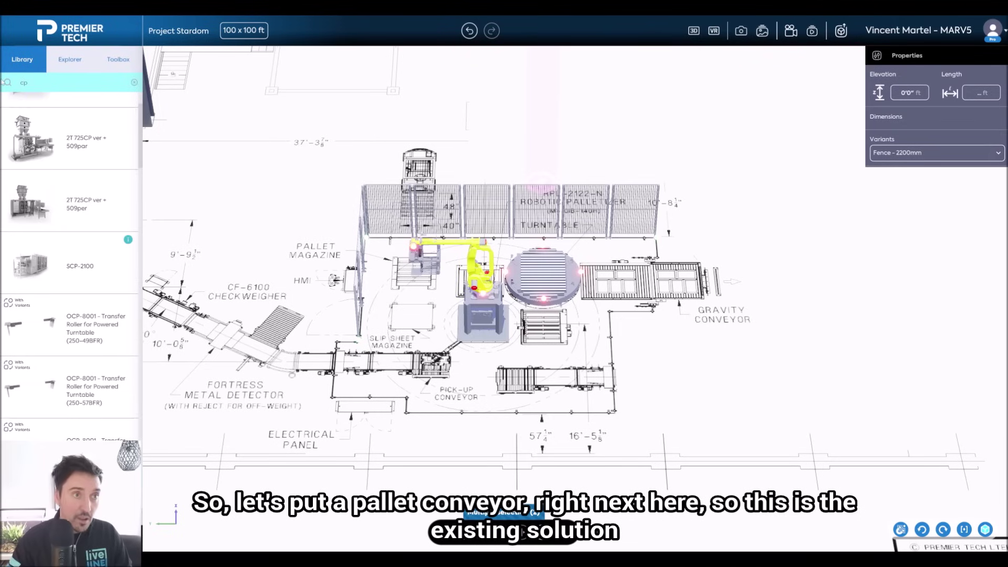
{"action": "type", "text": "-2"}
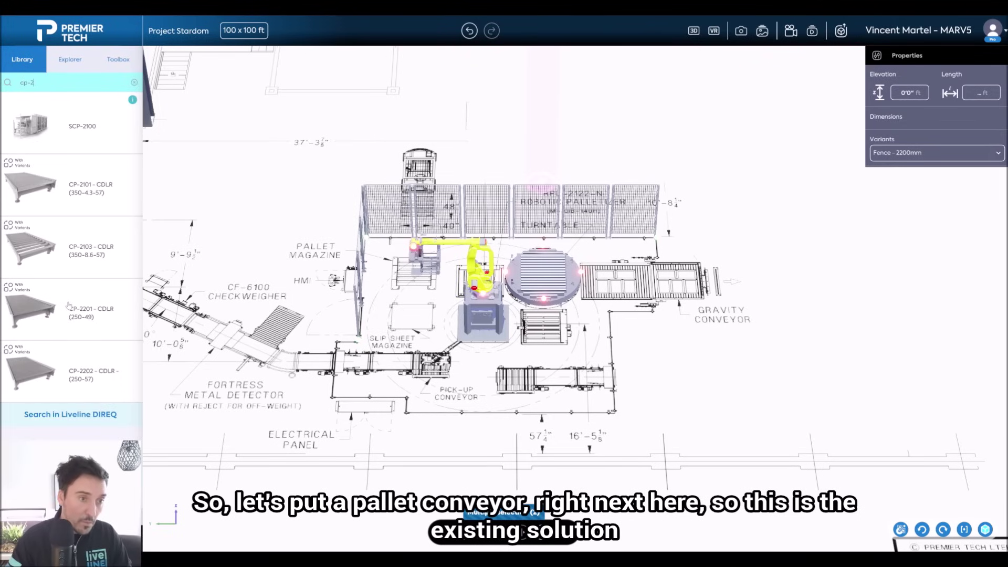
{"action": "left_click_drag", "start_coordinate": [32, 318], "coordinate": [773, 291]}
{"action": "middle_click_drag", "start_coordinate": [774, 291], "coordinate": [618, 295]}
{"action": "left_click_drag", "start_coordinate": [619, 295], "coordinate": [624, 271]}
{"action": "scroll", "coordinate": [551, 275], "scroll_direction": "up", "scroll_amount": 5}
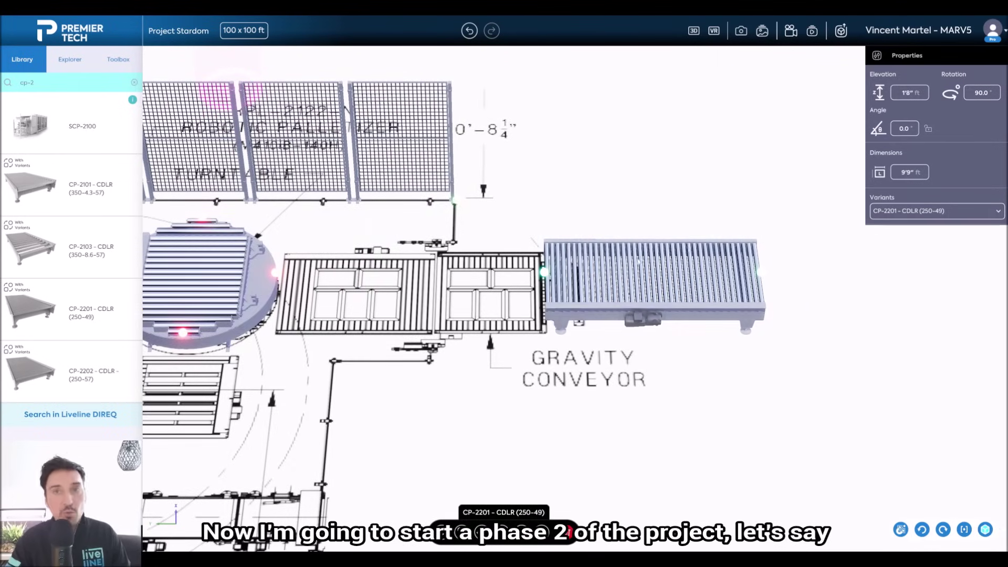
{"action": "left_click_drag", "start_coordinate": [761, 278], "coordinate": [956, 274]}
Search the library for "lantec" and attach the Lantech SLA05598 stretch wrapper to the free end of the CP-2201 conveyor.
{"action": "left_click", "coordinate": [64, 83]}
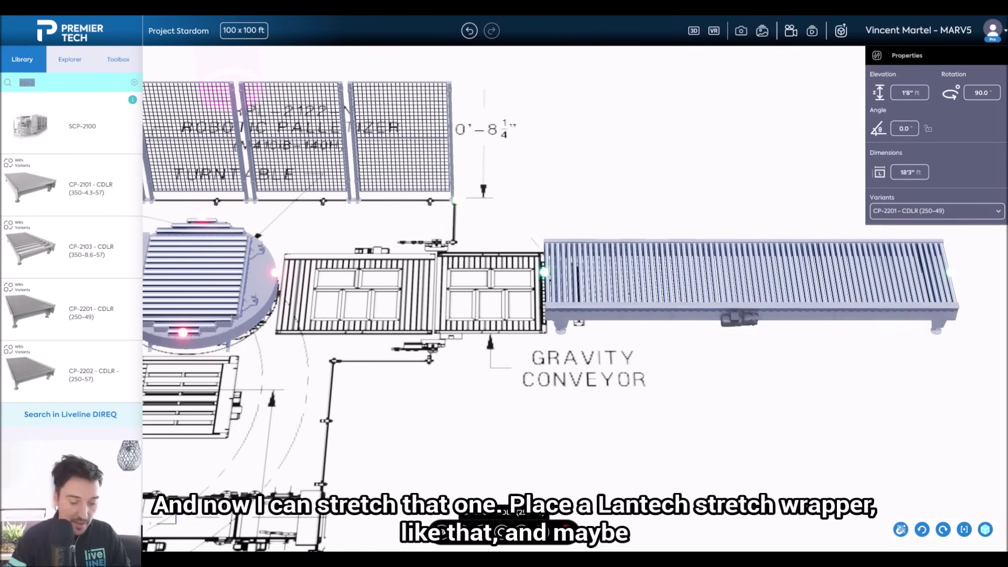
{"action": "type", "text": "lantec"}
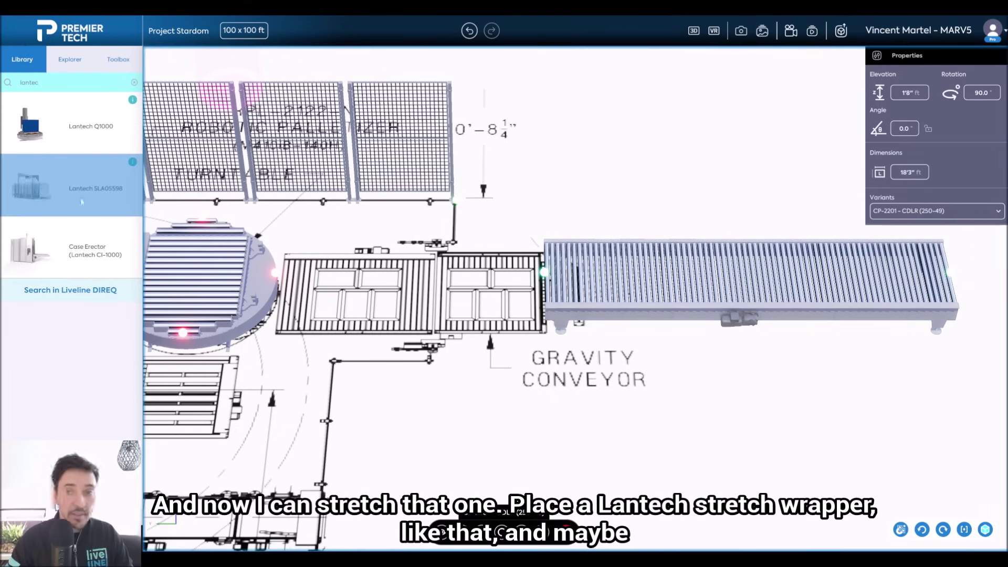
{"action": "left_click_drag", "start_coordinate": [83, 201], "coordinate": [861, 221]}
{"action": "scroll", "coordinate": [862, 436], "scroll_direction": "down", "scroll_amount": 5}
{"action": "middle_click_drag", "start_coordinate": [862, 435], "coordinate": [616, 413]}
{"action": "left_click_drag", "start_coordinate": [622, 339], "coordinate": [706, 360]}
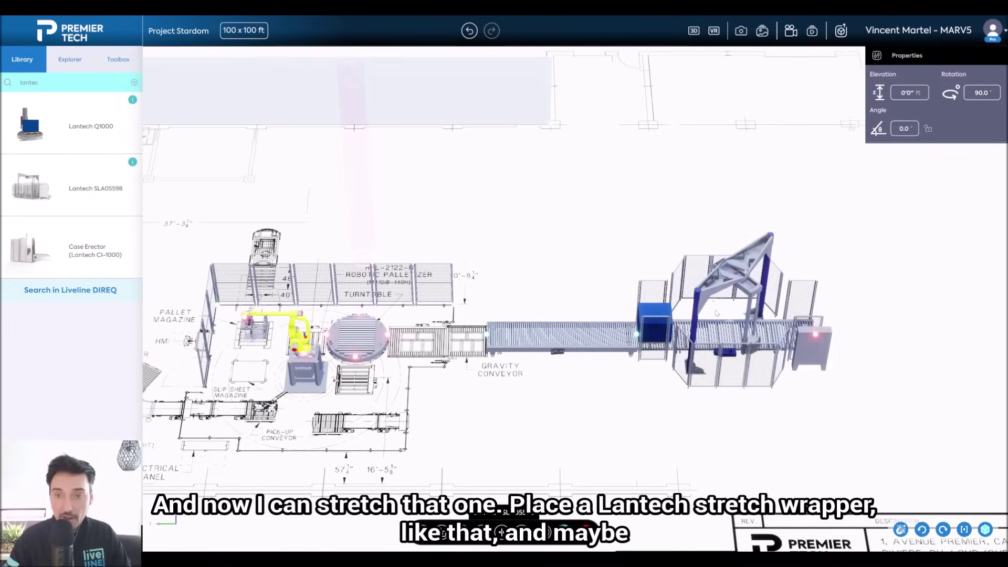
Duplicate the CP-2201 conveyor, attach the copy to the stretch wrapper's exit, and shorten it to 13'5".
{"action": "left_click", "coordinate": [504, 351]}
{"action": "left_click", "coordinate": [542, 532]}
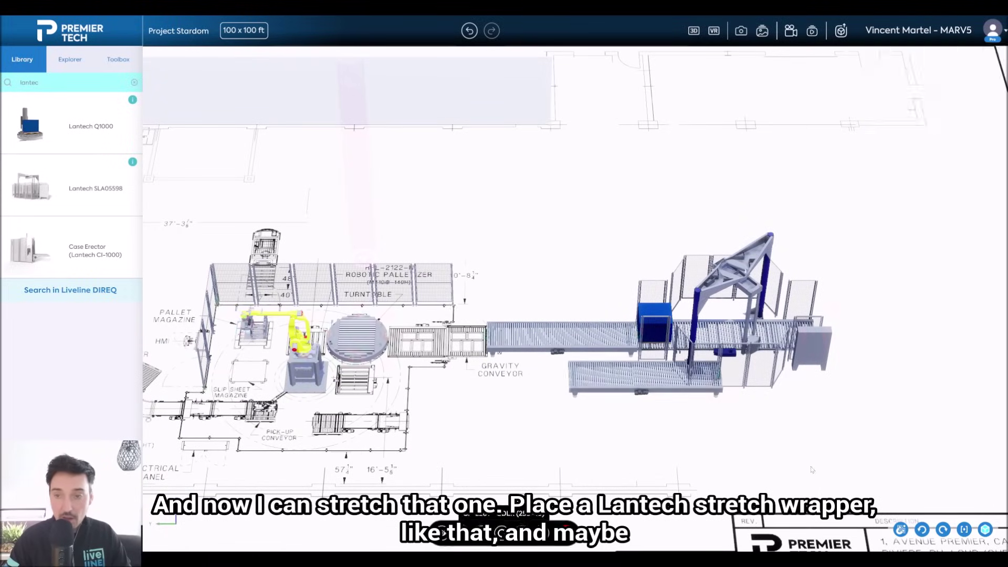
{"action": "left_click_drag", "start_coordinate": [616, 386], "coordinate": [861, 351]}
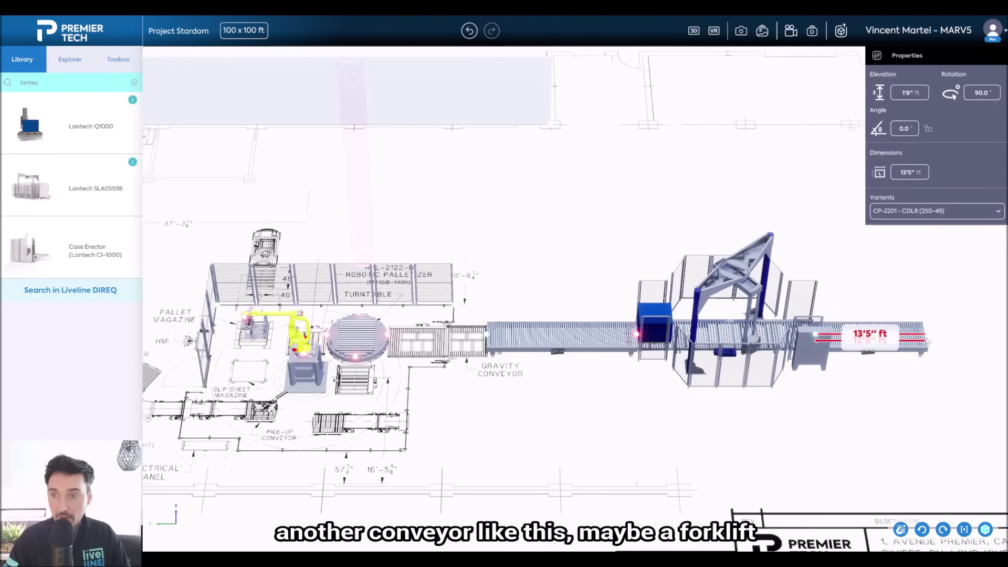
Search the library for "fork" and place the Indoor Forklift beyond the exit conveyor, rotated to 180° with its forks facing the conveyor.
{"action": "double_click", "coordinate": [39, 82]}
{"action": "type", "text": "f"}
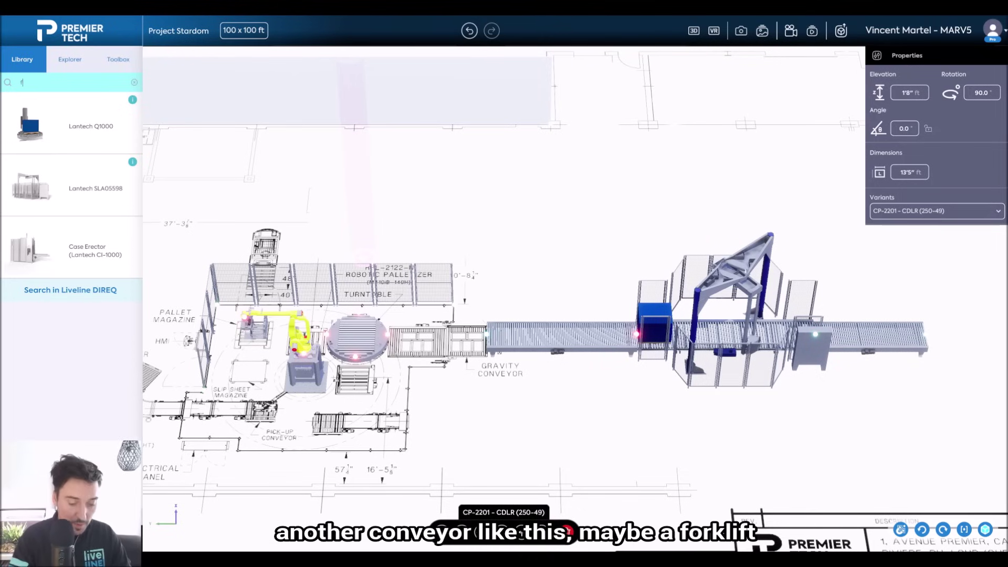
{"action": "type", "text": "ork"}
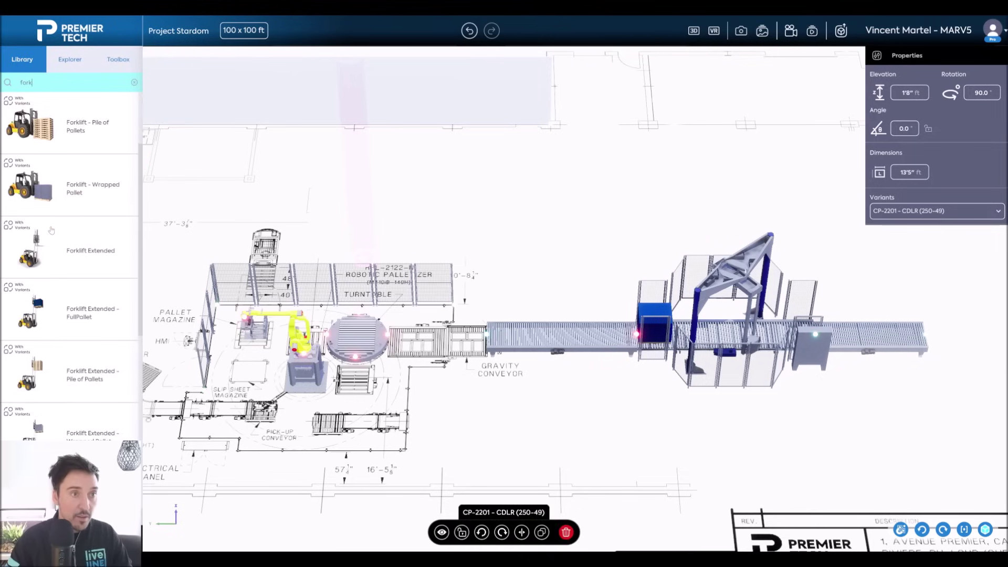
{"action": "scroll", "coordinate": [41, 308], "scroll_direction": "down", "scroll_amount": 2}
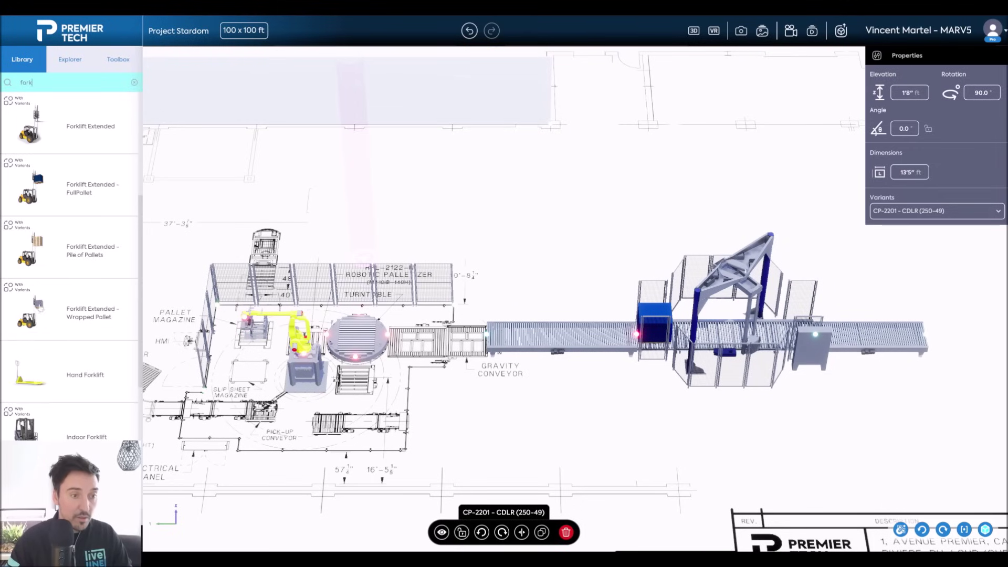
{"action": "left_click_drag", "start_coordinate": [38, 423], "coordinate": [982, 319]}
{"action": "right_click_drag", "start_coordinate": [982, 319], "coordinate": [975, 320]}
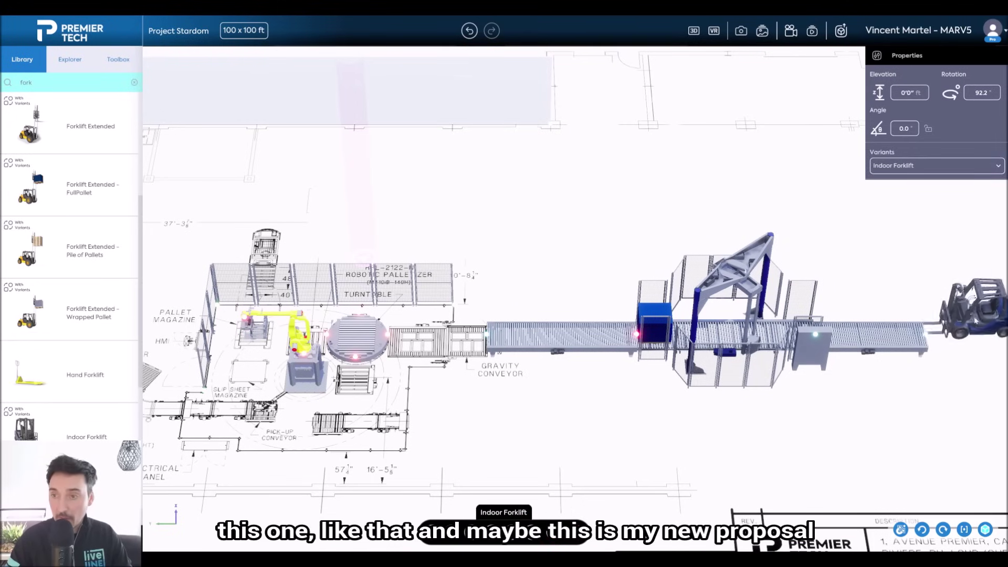
{"action": "left_click_drag", "start_coordinate": [976, 320], "coordinate": [987, 334]}
{"action": "middle_click_drag", "start_coordinate": [660, 293], "coordinate": [499, 277]}
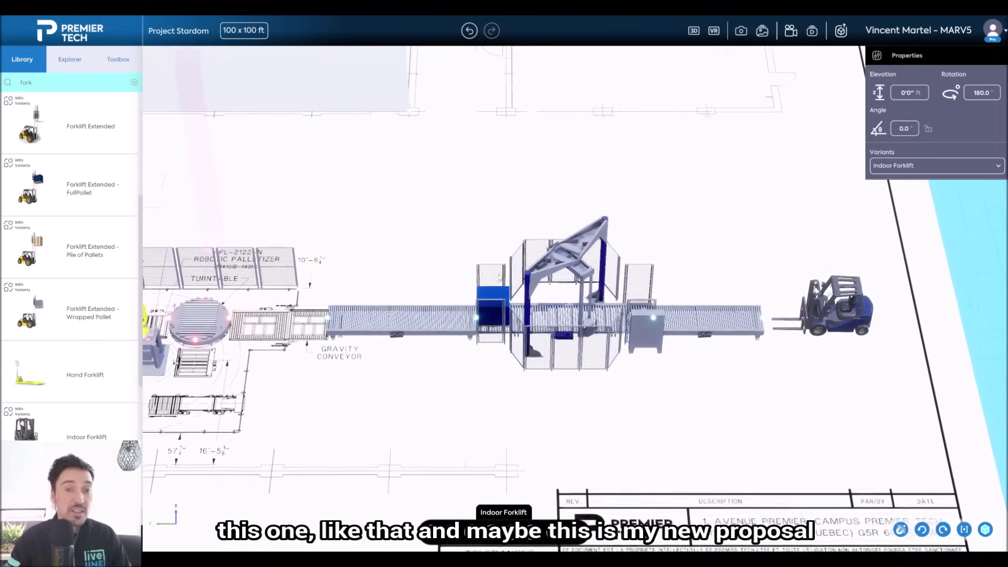